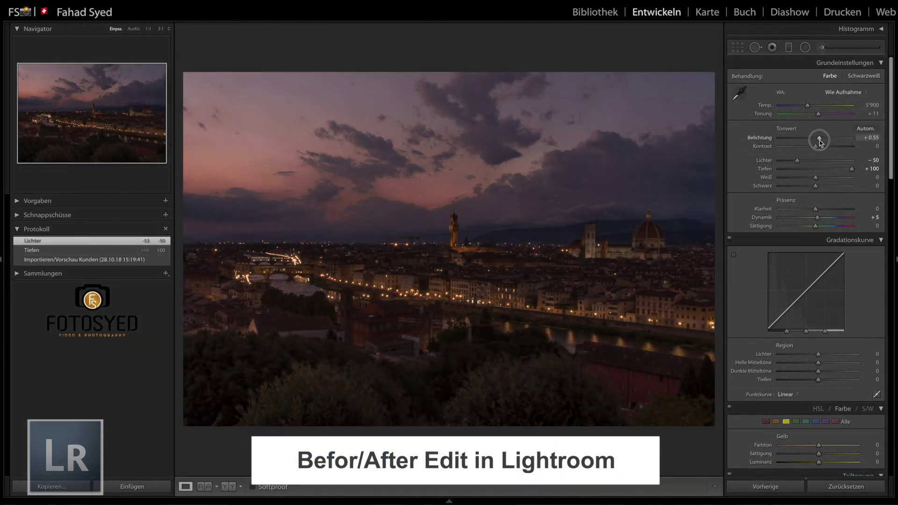
# Lift the skyline with exposure +0.65, whites +61, blacks -7, clarity +9 and vibrance +17
pyautogui.moveTo(816, 178)
pyautogui.mouseDown()
pyautogui.moveTo(837, 183)
pyautogui.moveTo(815, 187)
pyautogui.moveTo(846, 208)
pyautogui.moveTo(783, 206)
pyautogui.moveTo(888, 209)
pyautogui.moveTo(818, 211)
pyautogui.moveTo(824, 222)
pyautogui.mouseUp()
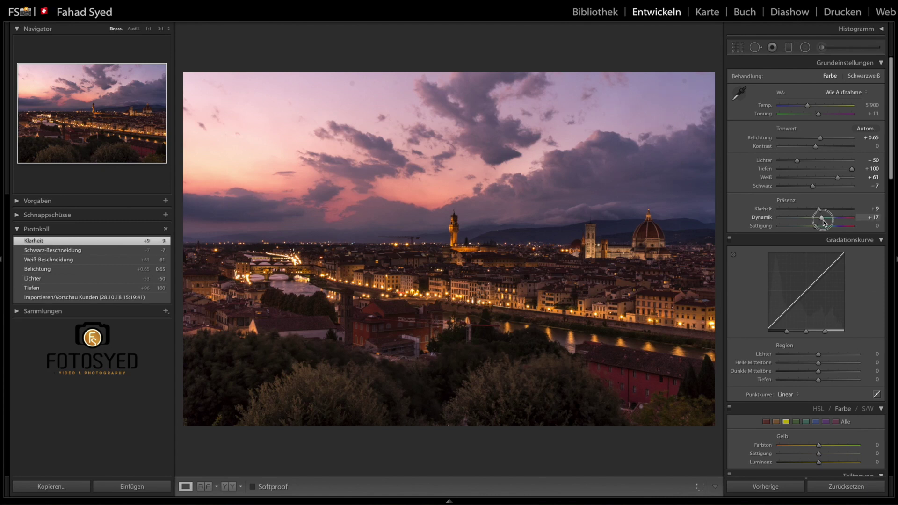
pyautogui.click(789, 47)
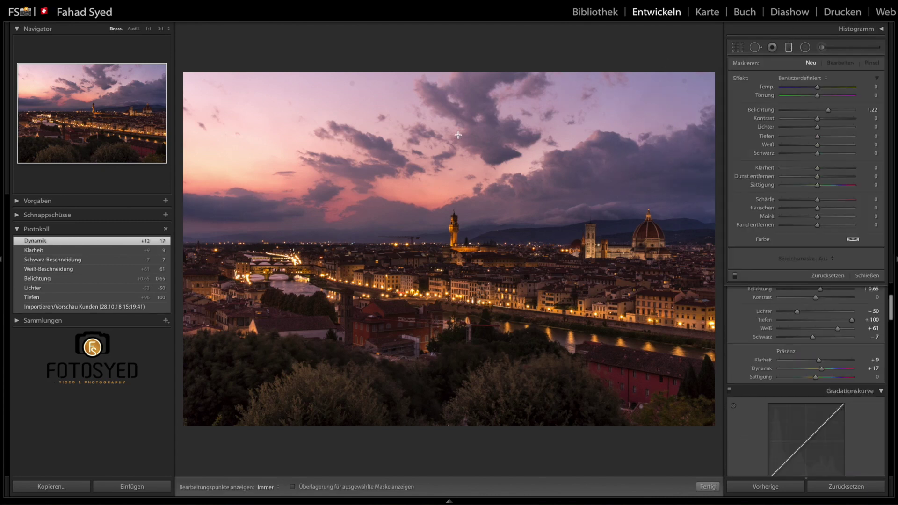
# Warm and soften the sky with a graduated filter (Temp 35, Tint 5, Clarity -14), then shift yellow hue
pyautogui.moveTo(458, 136); pyautogui.dragTo(458, 247)
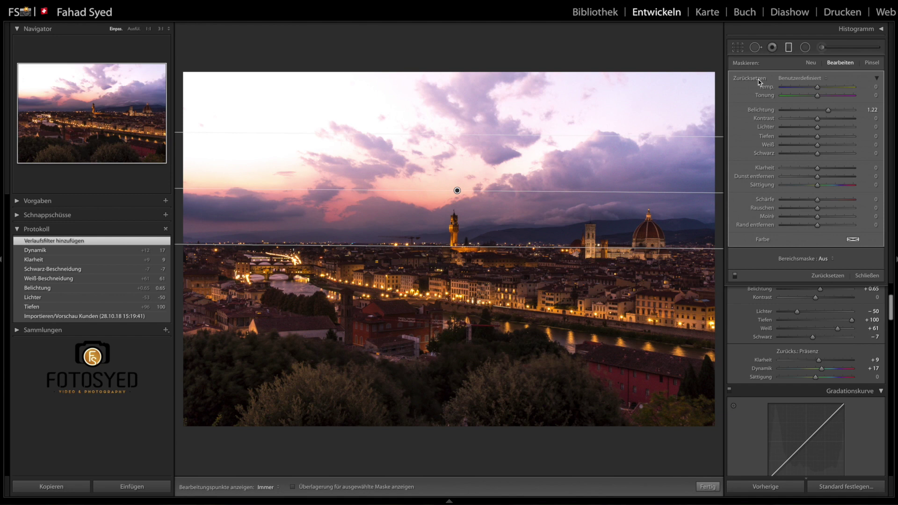
pyautogui.keyDown('alt'); pyautogui.click(758, 80); pyautogui.keyUp('alt')
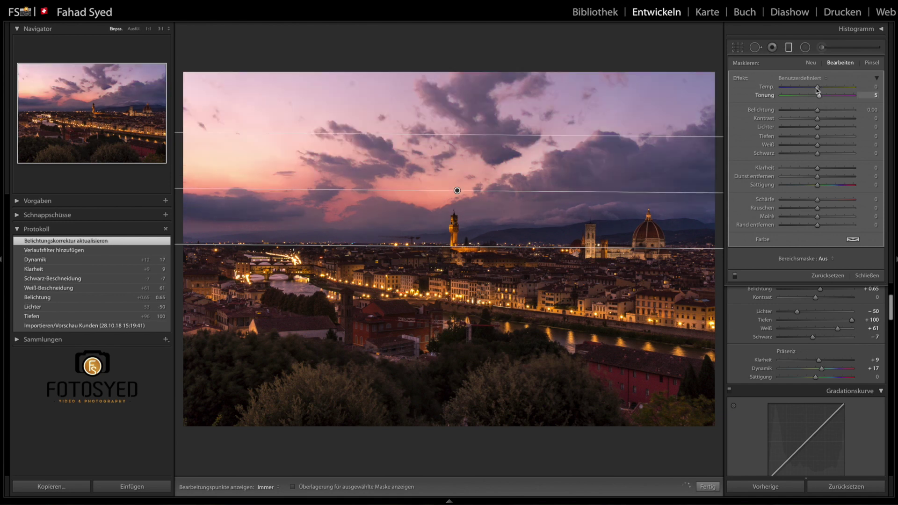
pyautogui.moveTo(818, 90); pyautogui.dragTo(829, 97)
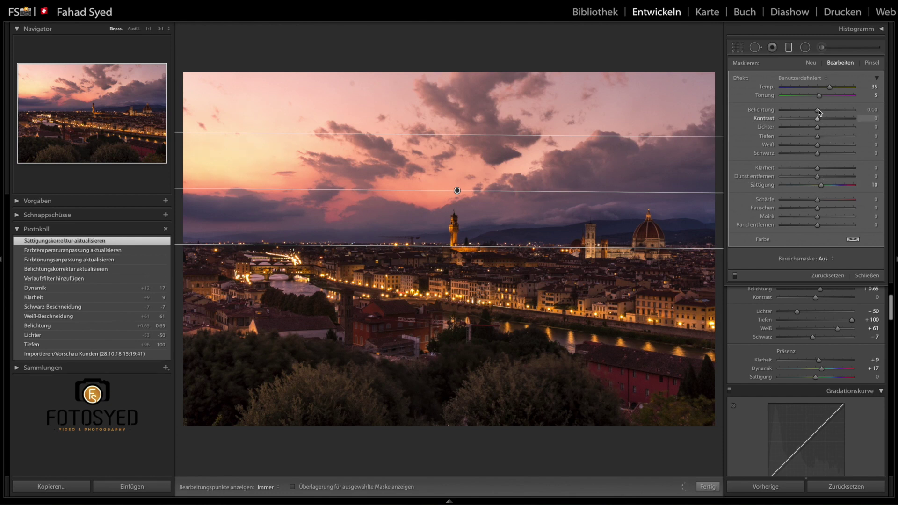
pyautogui.moveTo(818, 110); pyautogui.dragTo(819, 129)
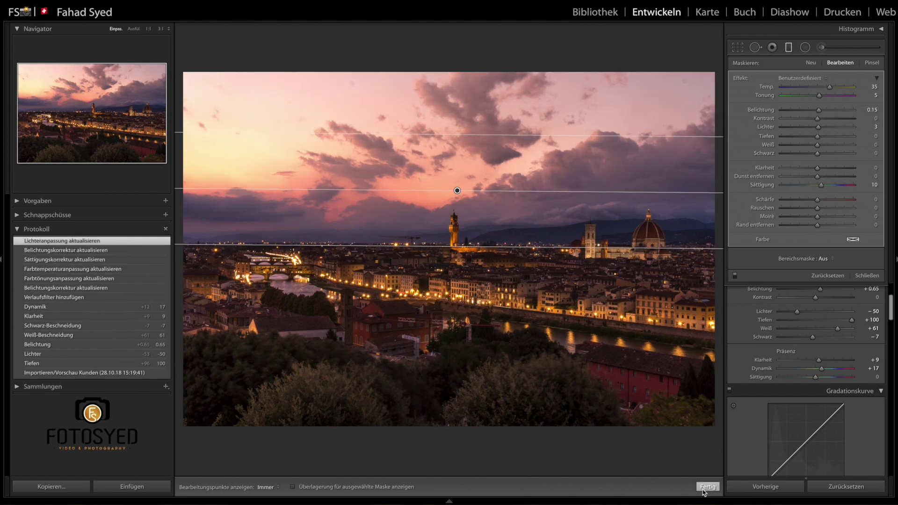
pyautogui.moveTo(818, 167); pyautogui.dragTo(803, 168)
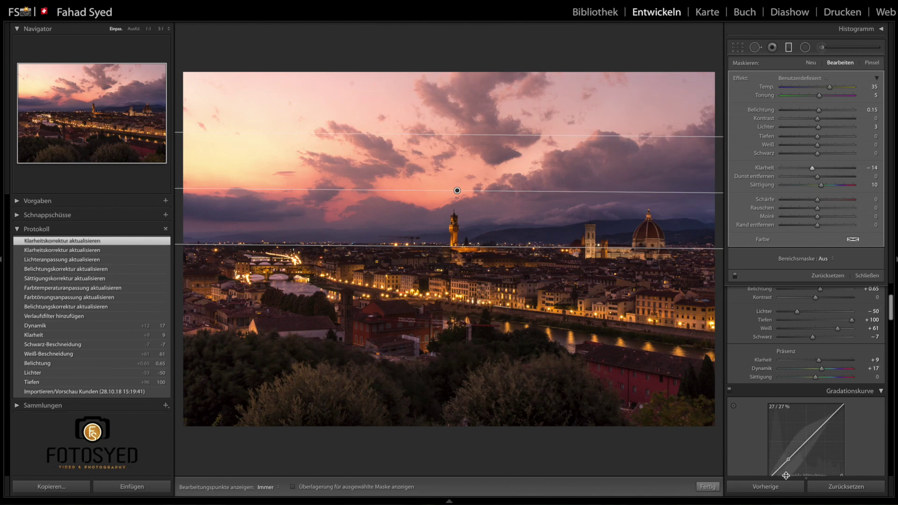
pyautogui.click(708, 486)
pyautogui.moveTo(819, 369)
pyautogui.mouseDown()
pyautogui.moveTo(758, 367)
pyautogui.moveTo(894, 379)
pyautogui.moveTo(767, 367)
pyautogui.moveTo(872, 369)
pyautogui.moveTo(782, 368)
pyautogui.moveTo(814, 369)
pyautogui.moveTo(823, 381)
pyautogui.mouseUp()
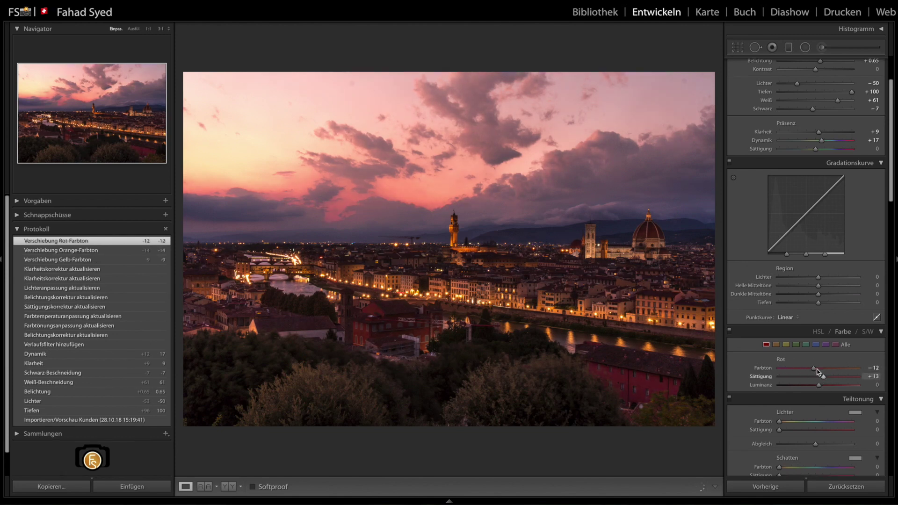
# Split-tone highlights at hue 223 / saturation 40 and shadows at hue 193 / saturation 6
pyautogui.scroll(-3, 814, 369)
pyautogui.click(788, 350)
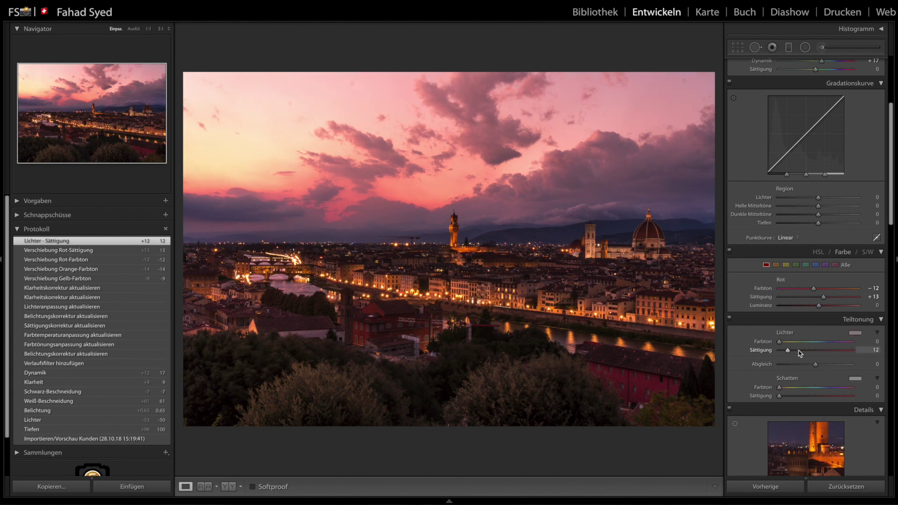
pyautogui.moveTo(780, 342); pyautogui.dragTo(825, 351)
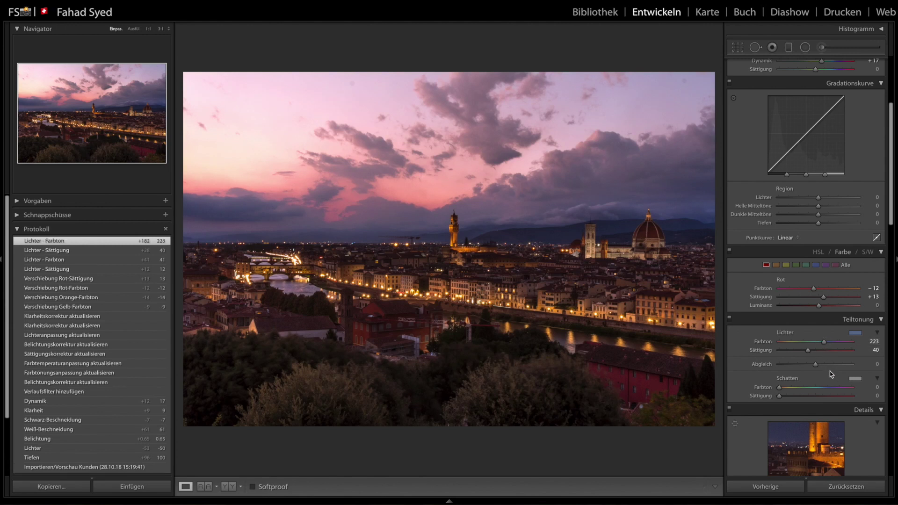
pyautogui.moveTo(779, 388)
pyautogui.mouseDown()
pyautogui.moveTo(824, 392)
pyautogui.moveTo(784, 397)
pyautogui.mouseUp()
# Sharpen with Amount 93 and Masking 64, checking the tower at 1:1 zoom
pyautogui.scroll(-5, 819, 337)
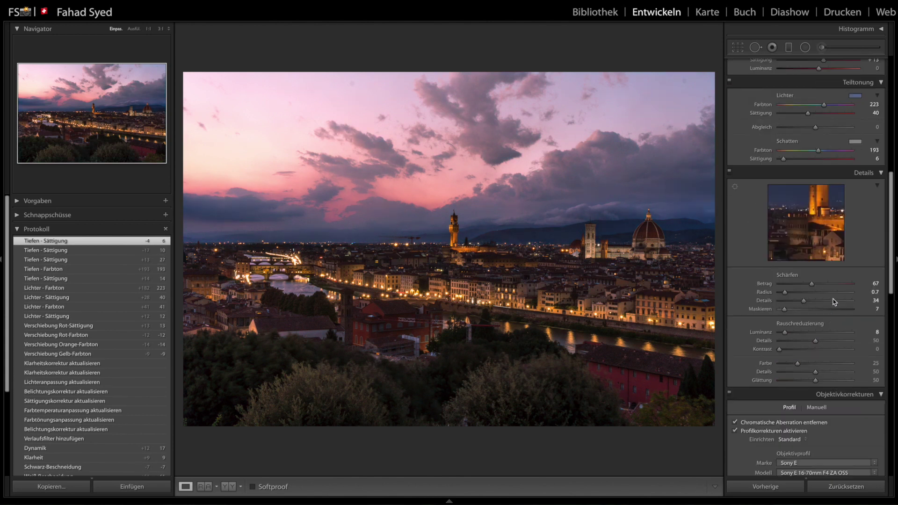
pyautogui.click(825, 284)
pyautogui.click(826, 309)
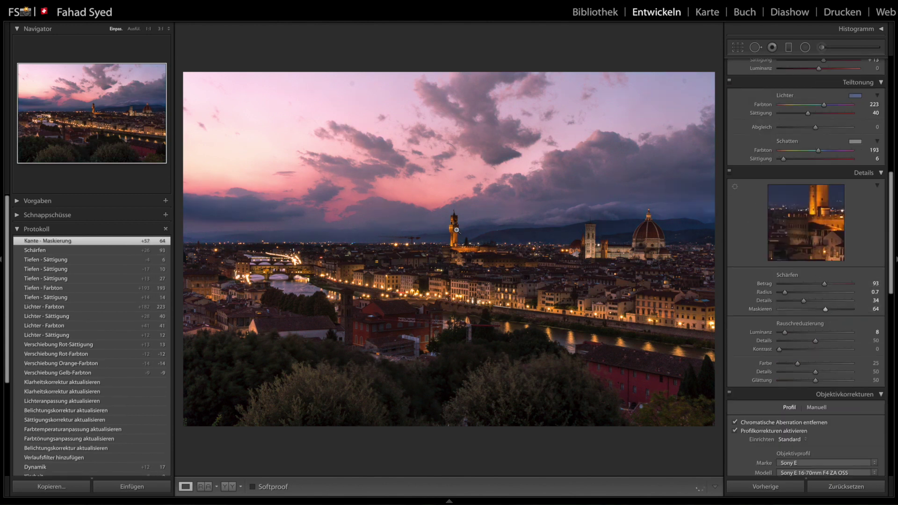
pyautogui.click(456, 230)
pyautogui.click(457, 231)
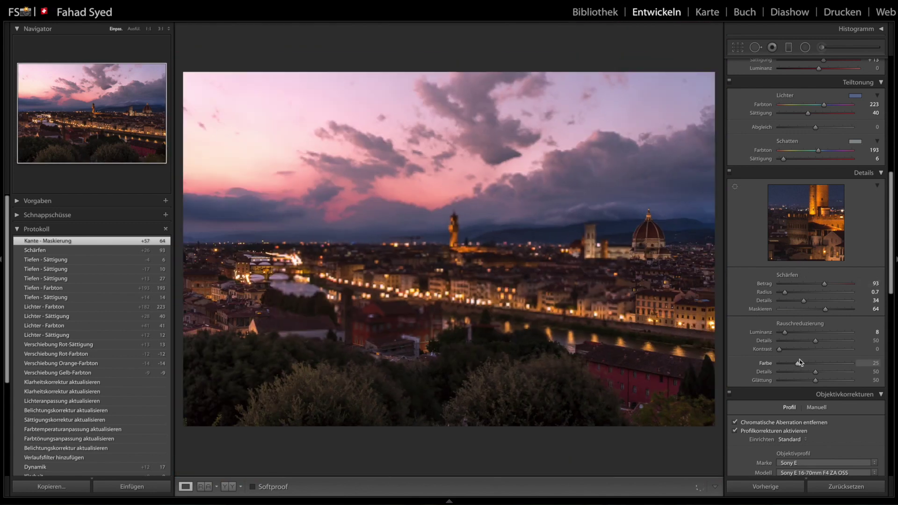
# Add a subtle dark post-crop vignette of -19
pyautogui.scroll(-10, 803, 360)
pyautogui.scroll(-10, 810, 354)
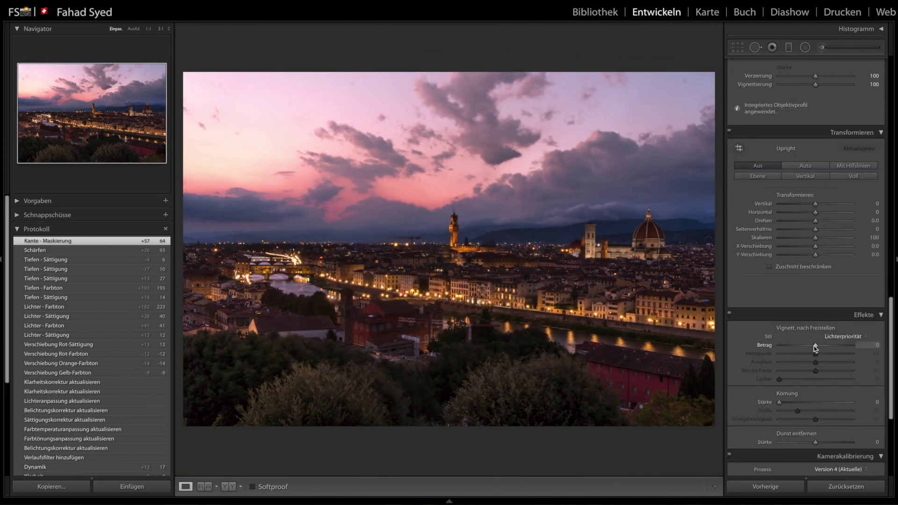
pyautogui.moveTo(817, 349); pyautogui.dragTo(810, 348)
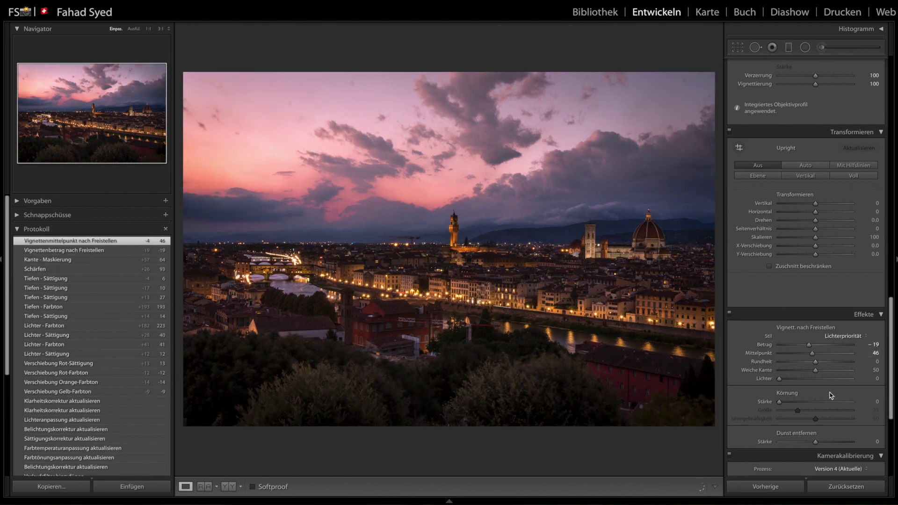
# Boost calibration saturation (red +29, green +31, blue +44) and draw a radial filter over the city
pyautogui.scroll(-5, 821, 374)
pyautogui.moveTo(826, 468); pyautogui.dragTo(832, 468)
pyautogui.moveTo(816, 437); pyautogui.dragTo(826, 437)
pyautogui.moveTo(816, 406); pyautogui.dragTo(827, 407)
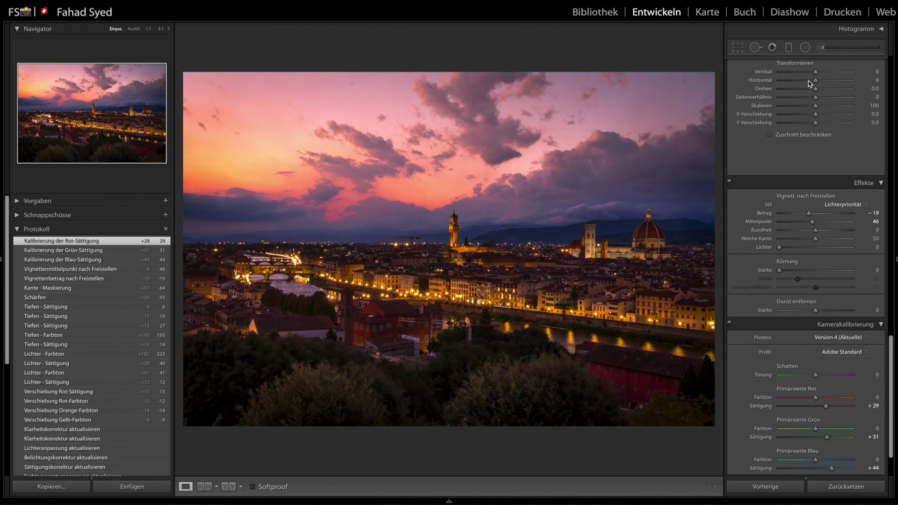
pyautogui.click(806, 48)
pyautogui.moveTo(447, 268)
pyautogui.mouseDown()
pyautogui.moveTo(719, 299)
pyautogui.moveTo(811, 360)
pyautogui.mouseUp()
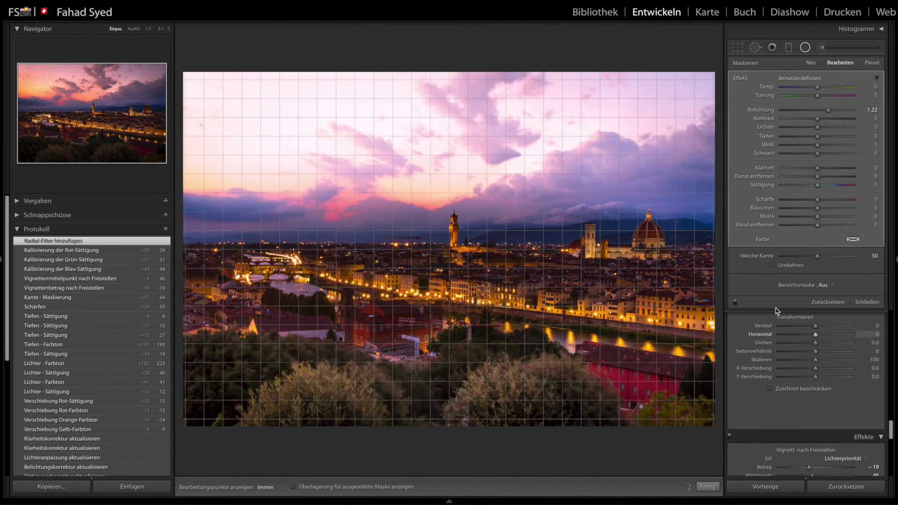
# Invert the radial filter with clarity 21, sharpness 26 and exposure 0.53 outside the ellipse
pyautogui.doubleClick(828, 109)
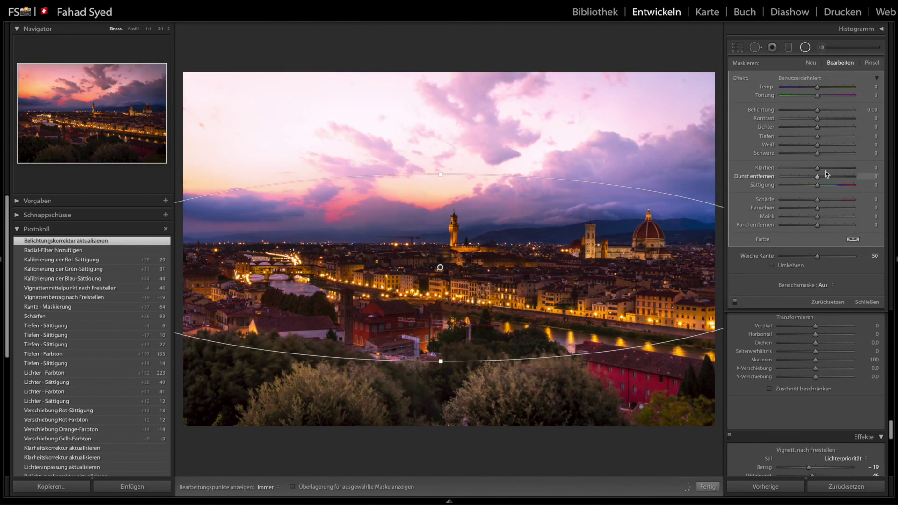
pyautogui.moveTo(818, 167); pyautogui.dragTo(825, 167)
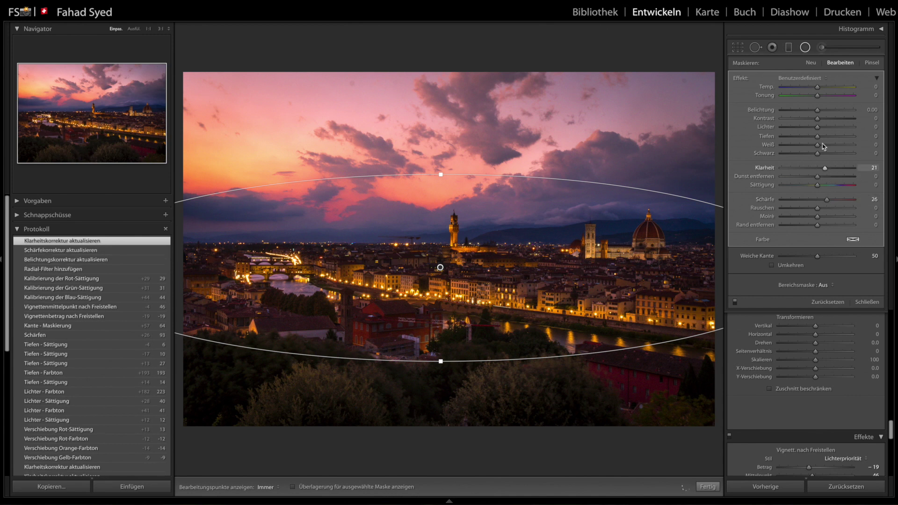
pyautogui.click(772, 266)
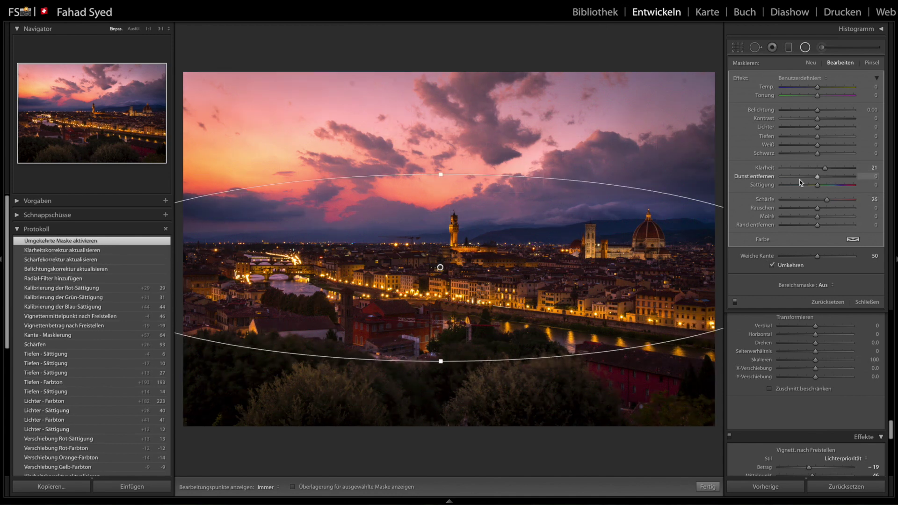
pyautogui.moveTo(818, 111); pyautogui.dragTo(821, 120)
# Warm and pink the outer area with Temp 14 and Tint 13
pyautogui.moveTo(816, 87); pyautogui.dragTo(839, 94)
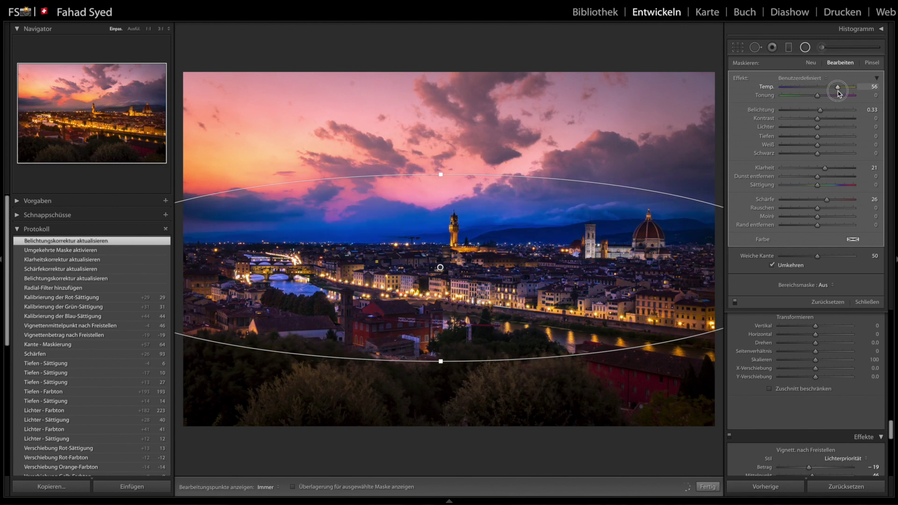
pyautogui.moveTo(839, 93)
pyautogui.mouseDown()
pyautogui.moveTo(825, 92)
pyautogui.moveTo(841, 112)
pyautogui.mouseUp()
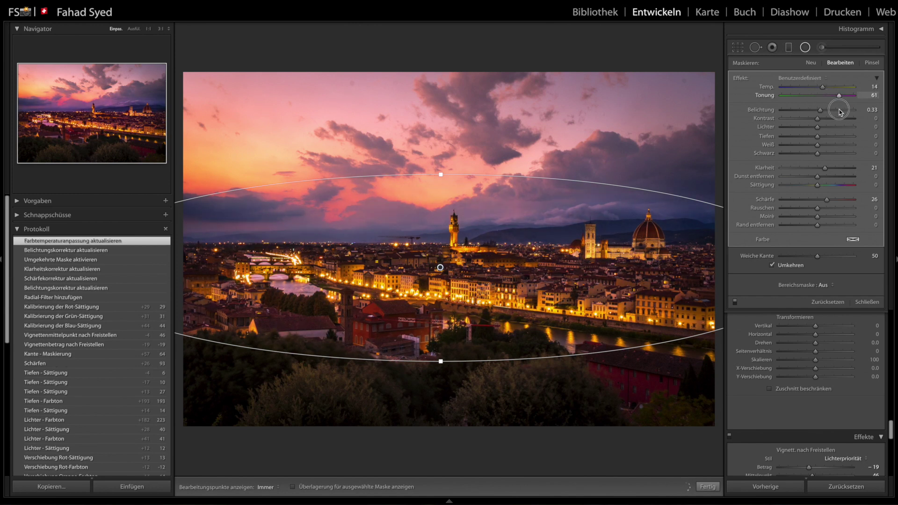
pyautogui.moveTo(841, 112)
pyautogui.mouseDown()
pyautogui.moveTo(784, 99)
pyautogui.moveTo(823, 96)
pyautogui.mouseUp()
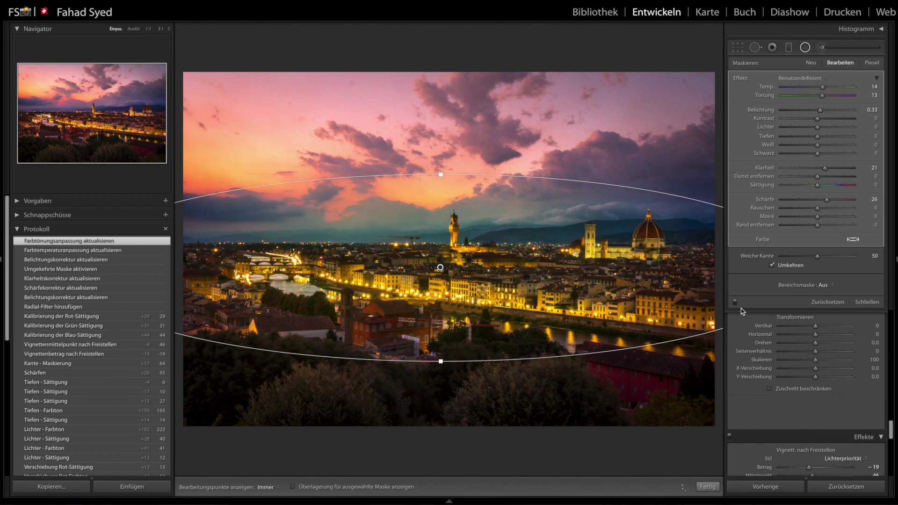
# Darken the foreground trees with a bottom gradient: exposure -0.44, shadows -6, clarity -49
pyautogui.click(705, 488)
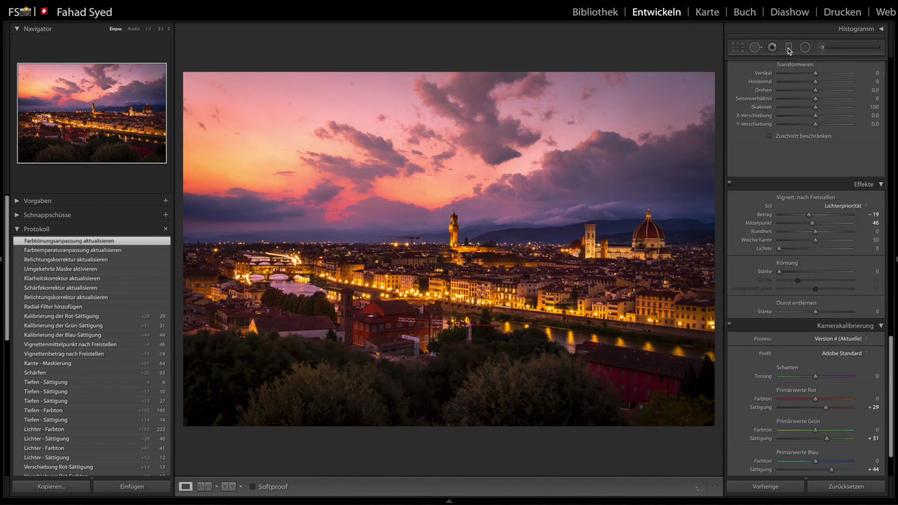
pyautogui.press('m')
pyautogui.moveTo(453, 360); pyautogui.dragTo(460, 310)
pyautogui.keyDown('alt'); pyautogui.click(755, 78); pyautogui.keyUp('alt')
pyautogui.click(818, 110)
pyautogui.moveTo(816, 111); pyautogui.dragTo(814, 111)
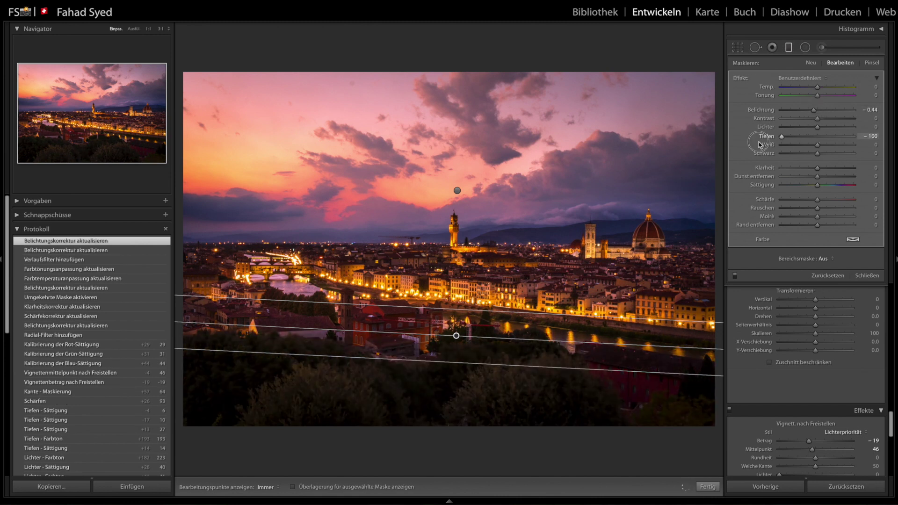
pyautogui.moveTo(760, 145); pyautogui.dragTo(815, 136)
pyautogui.moveTo(818, 168); pyautogui.dragTo(800, 168)
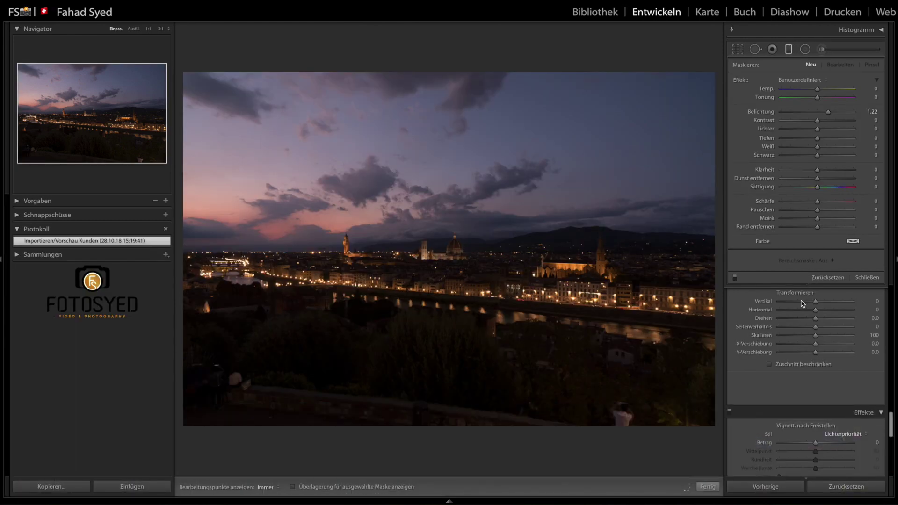
# Close the mask edit and bring up DSC09665.ARW from the filmstrip, then hide the filmstrip
pyautogui.scroll(2, 803, 314)
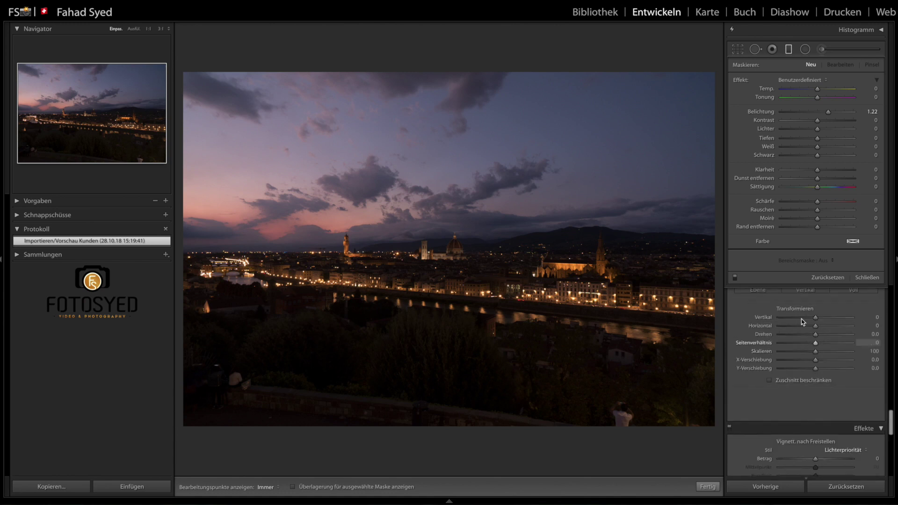
pyautogui.scroll(5, 789, 324)
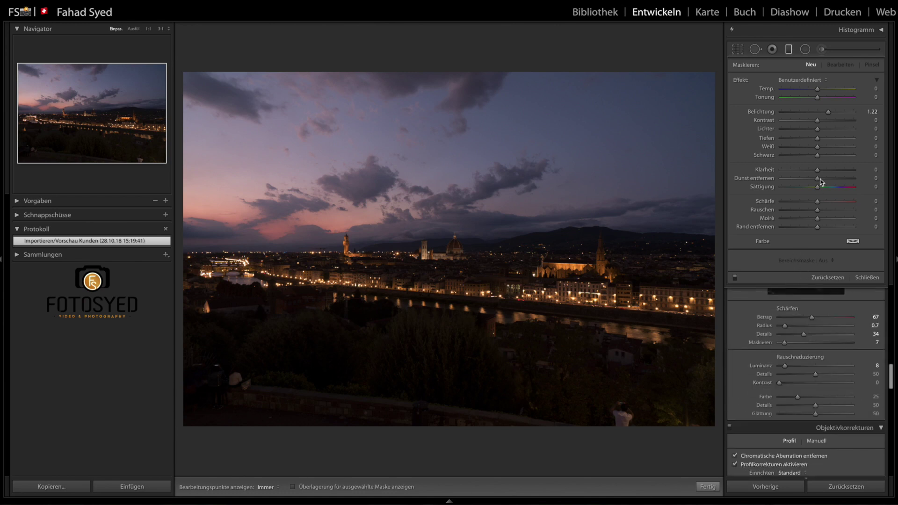
pyautogui.click(708, 486)
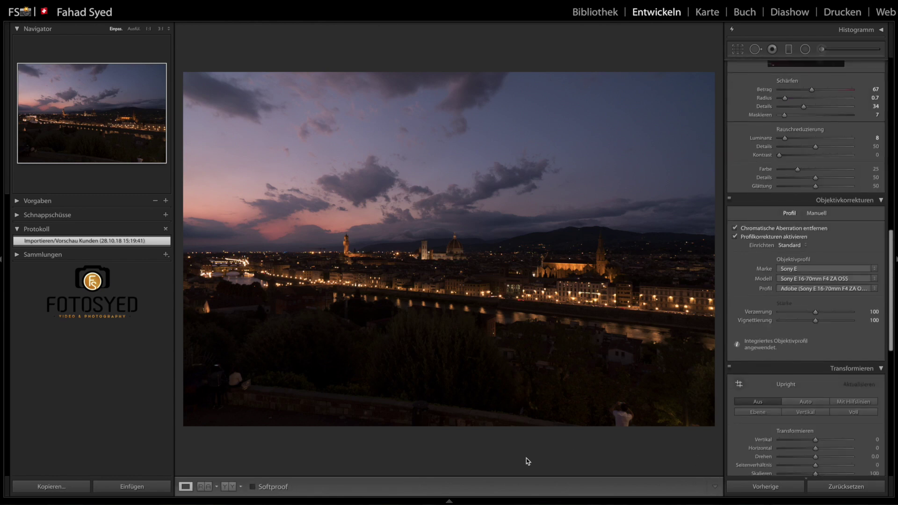
pyautogui.click(450, 501)
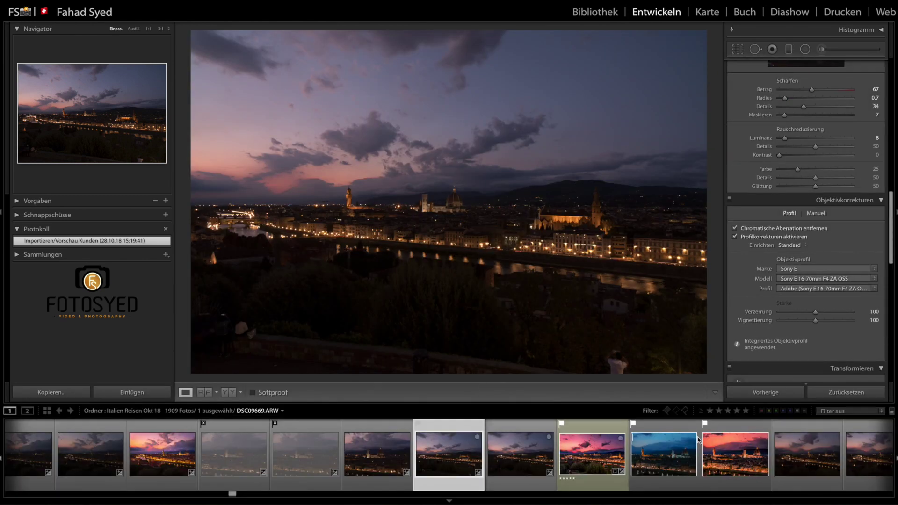
pyautogui.click(162, 454)
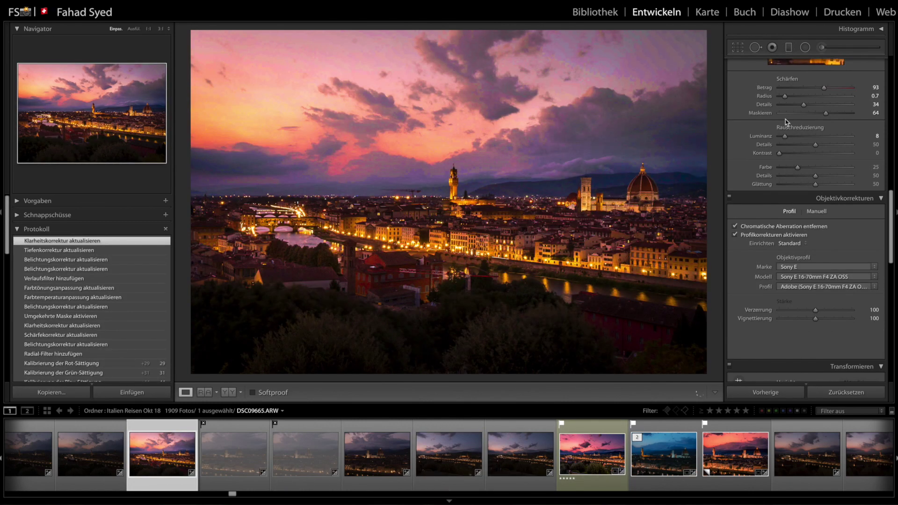
pyautogui.moveTo(306, 454)
pyautogui.press('F6')
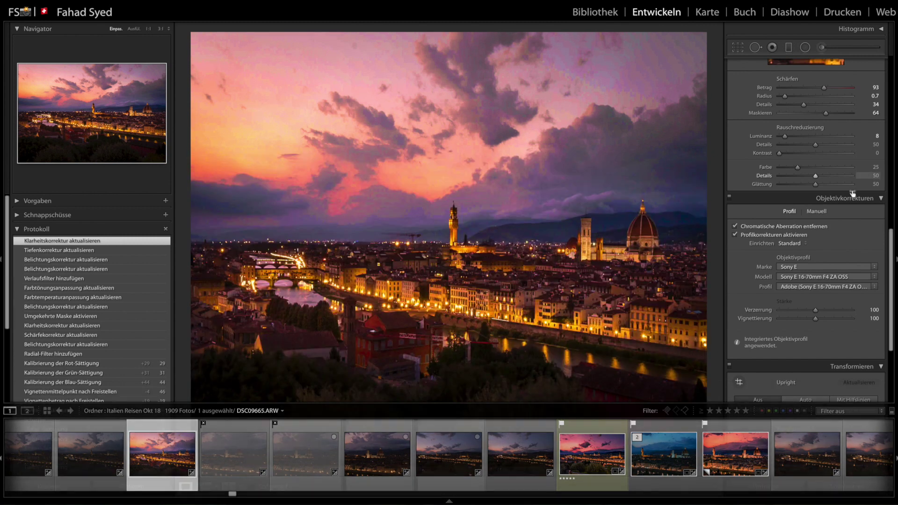
pyautogui.scroll(-5, 804, 311)
# Scroll between Camera Calibration and Effects for Shadows Tint +8 and Dehaze +7
pyautogui.scroll(-3, 804, 311)
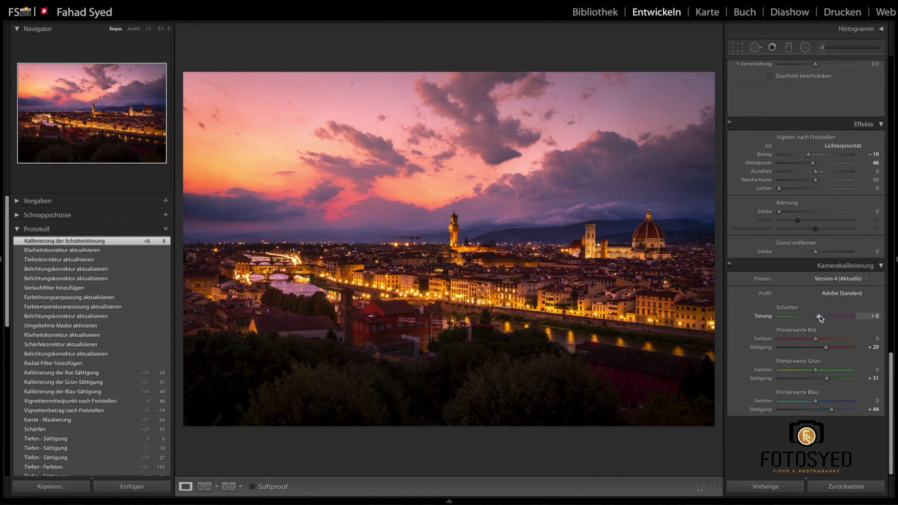
pyautogui.scroll(1, 818, 290)
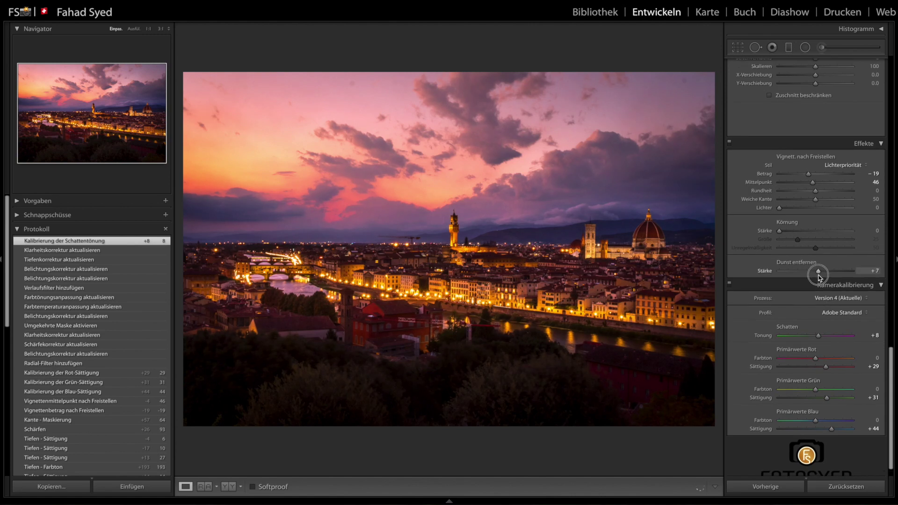